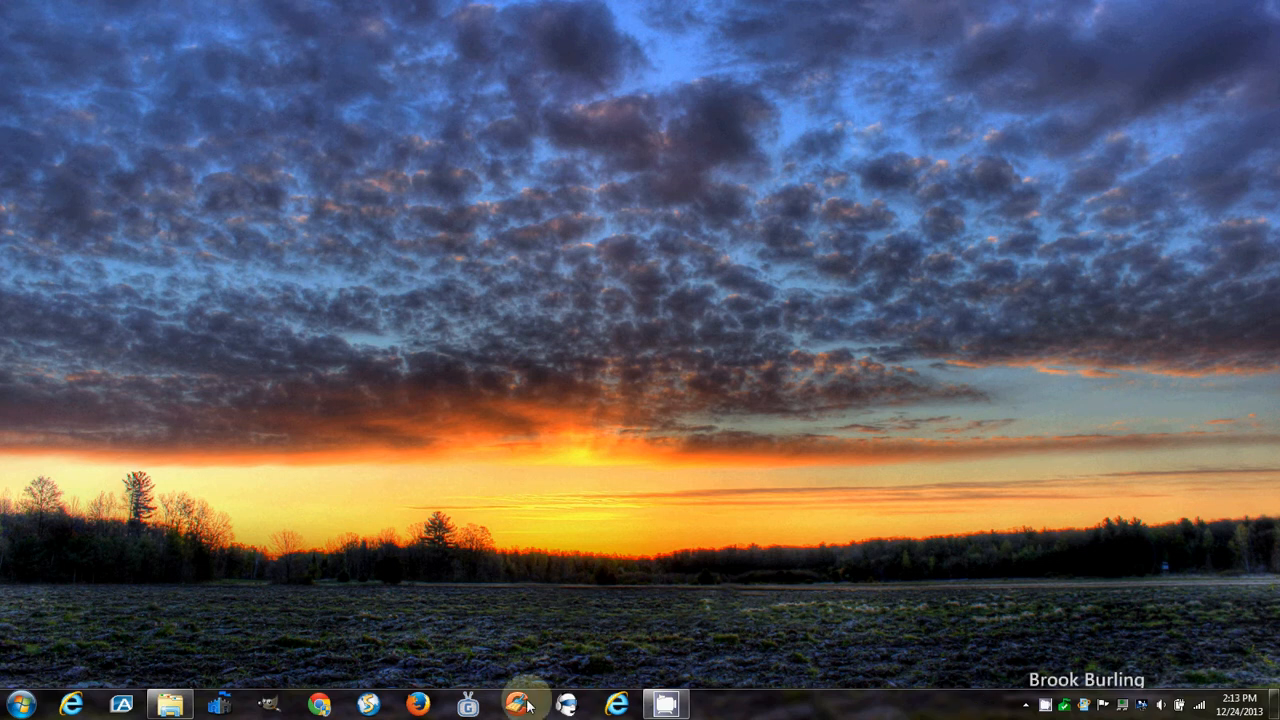
# Open the properties of the C: drive from the Computer window
pyautogui.click(22, 708)
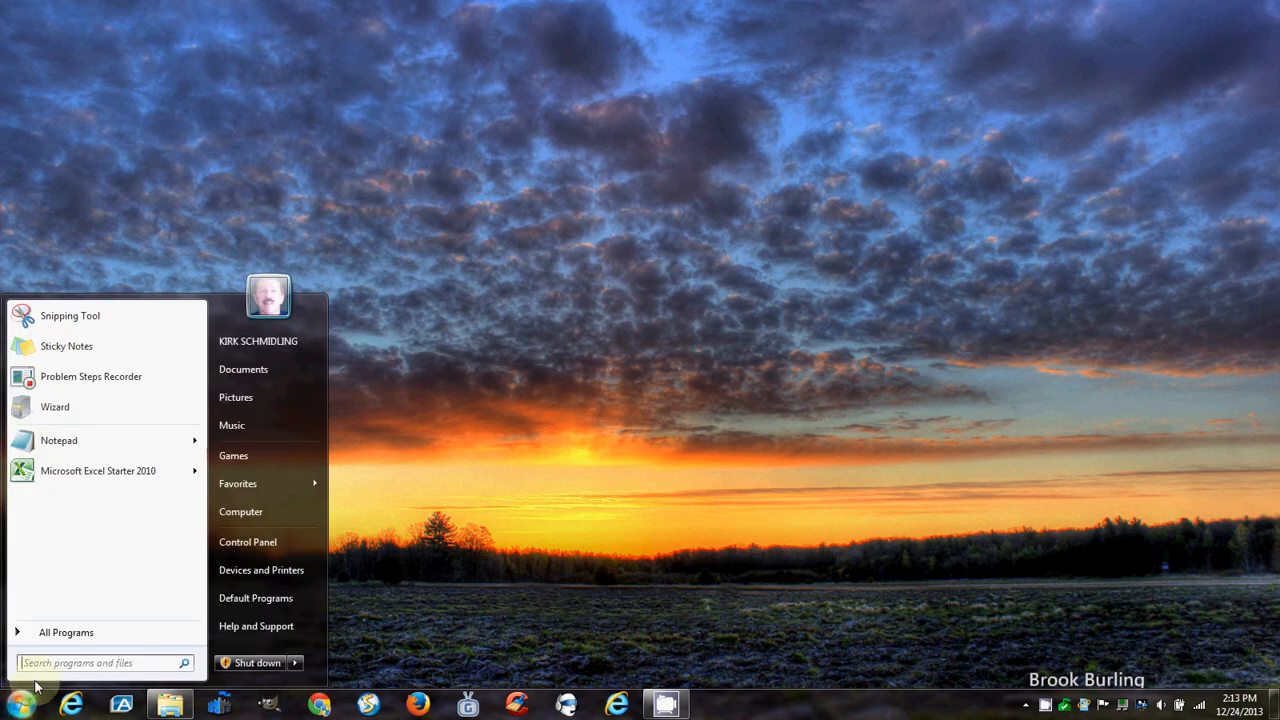
pyautogui.click(241, 512)
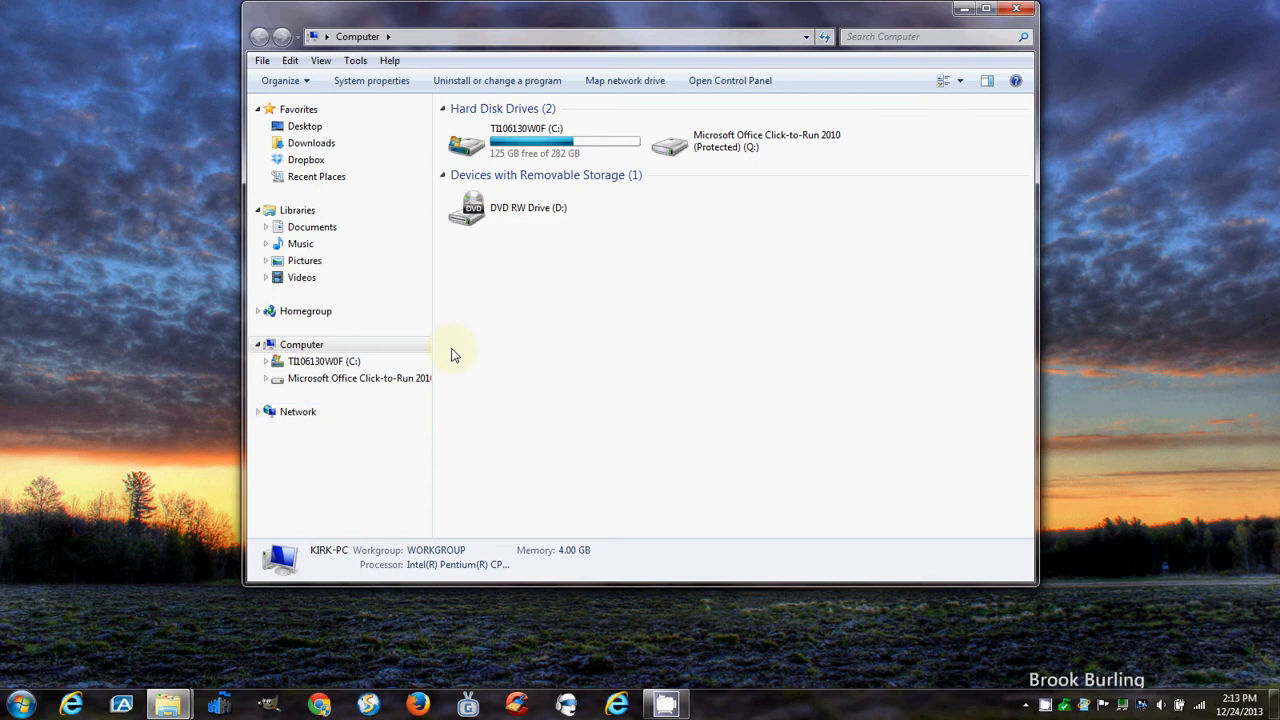
pyautogui.click(522, 145)
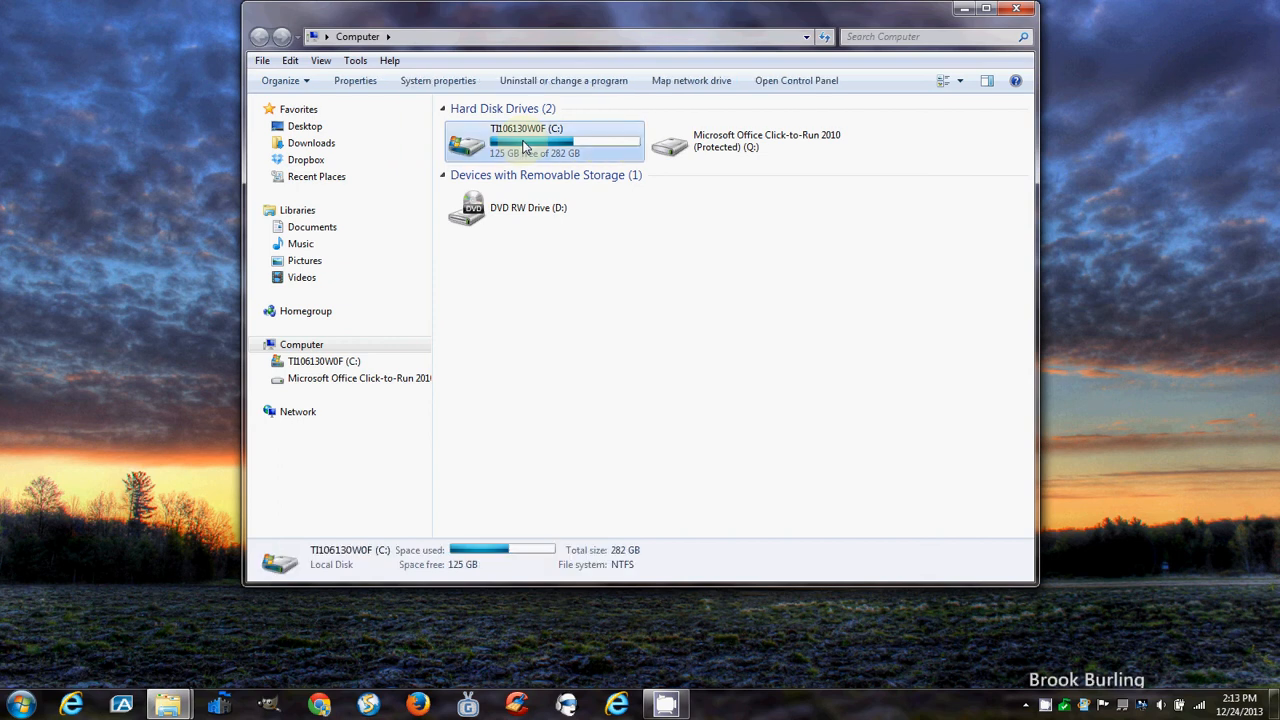
pyautogui.rightClick(522, 143)
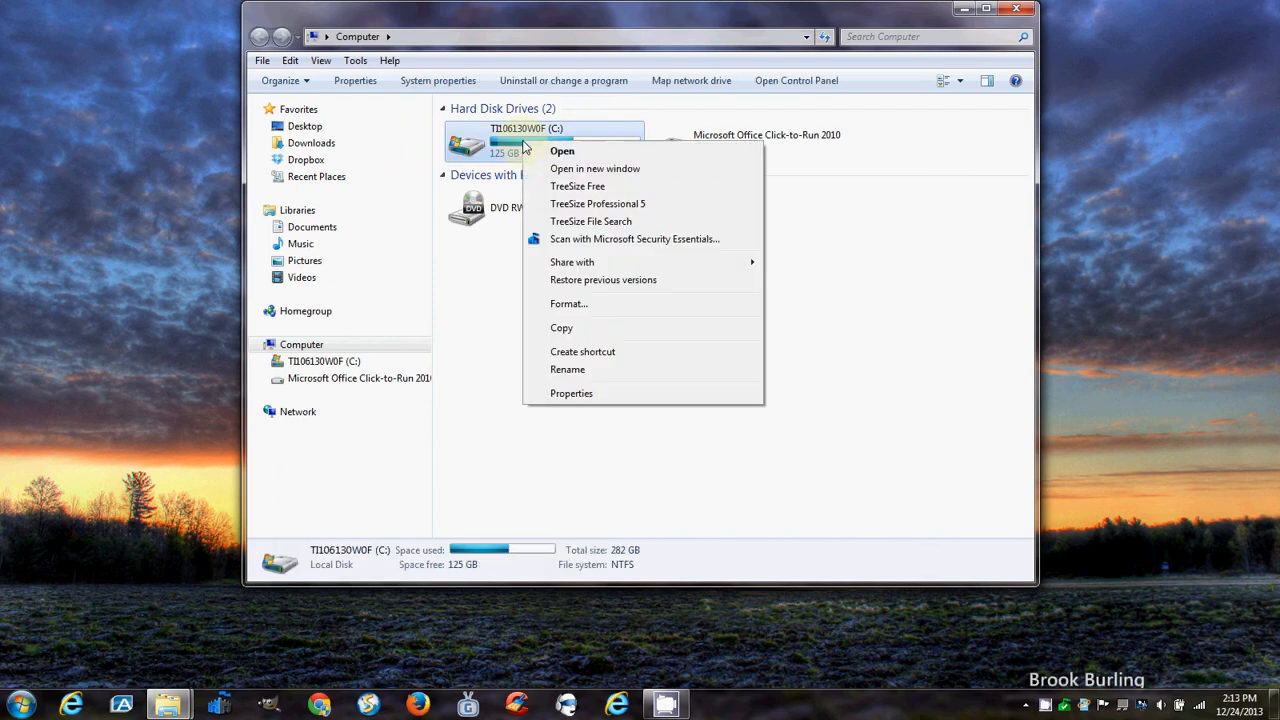
pyautogui.click(562, 394)
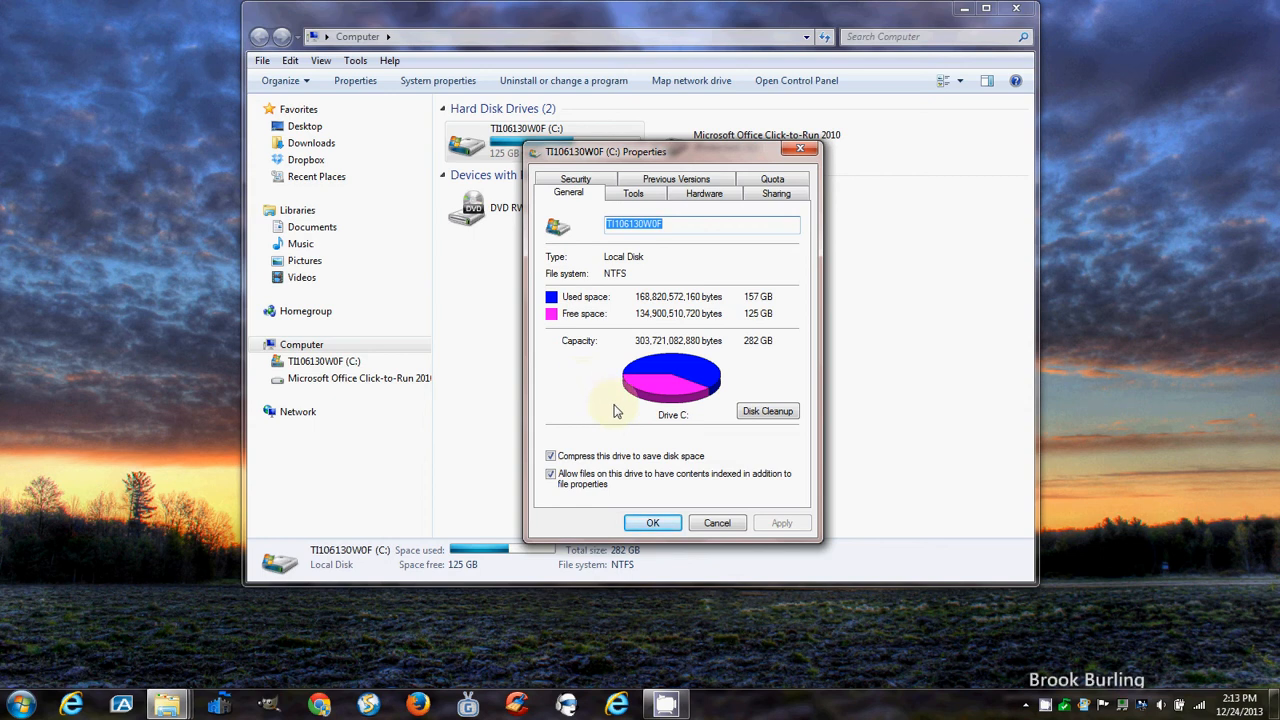
# Run Disk Cleanup on the C: drive, adding the per-user archived Windows error reports to the selection, and permanently delete the files
pyautogui.click(765, 412)
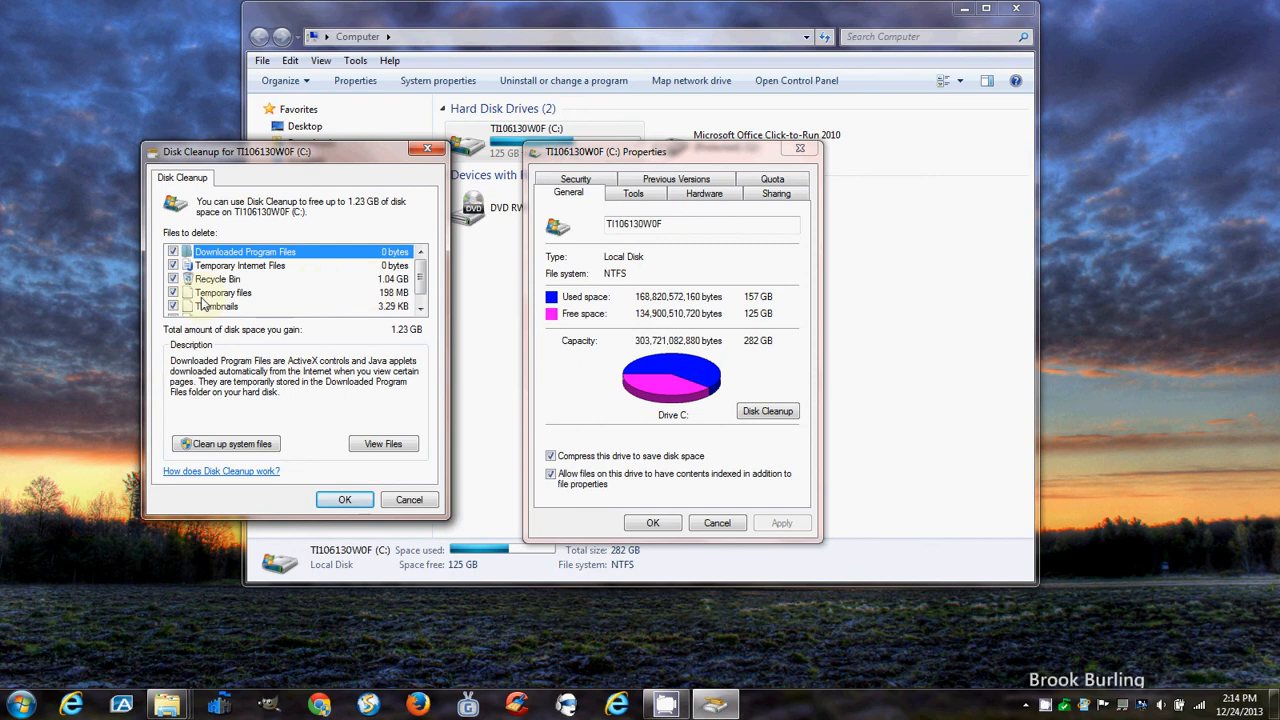
pyautogui.click(420, 309)
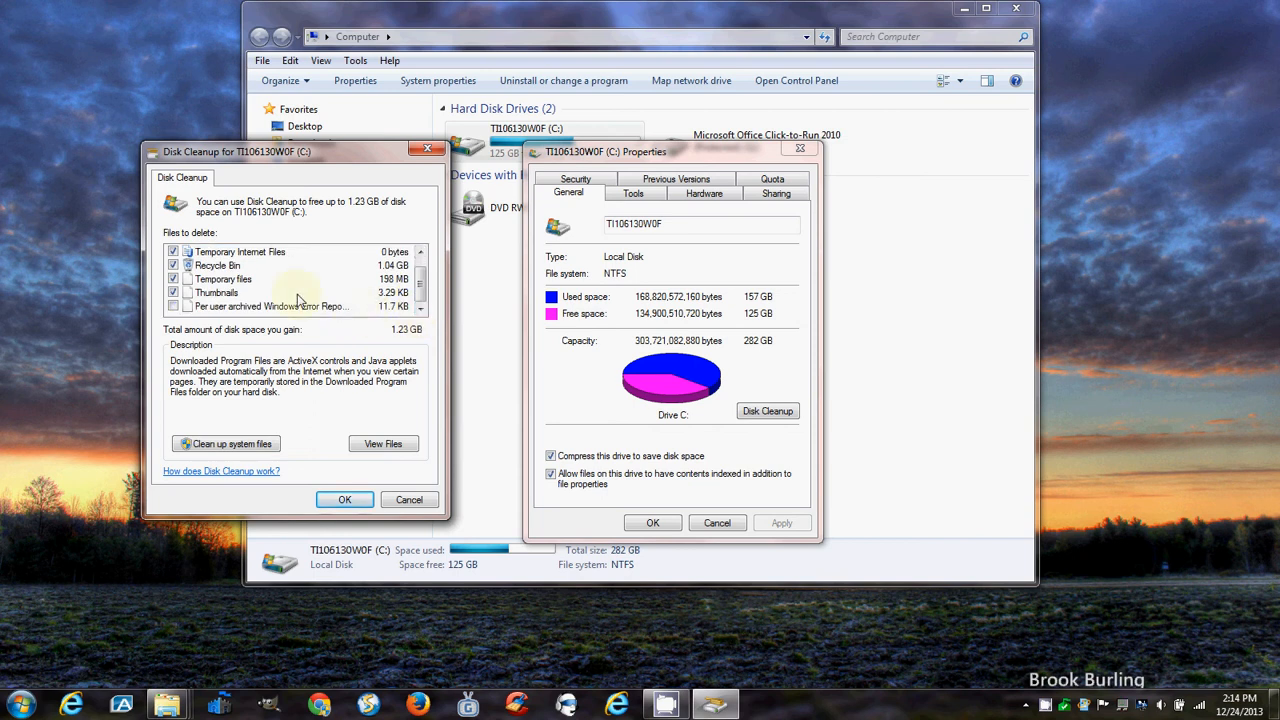
pyautogui.click(173, 306)
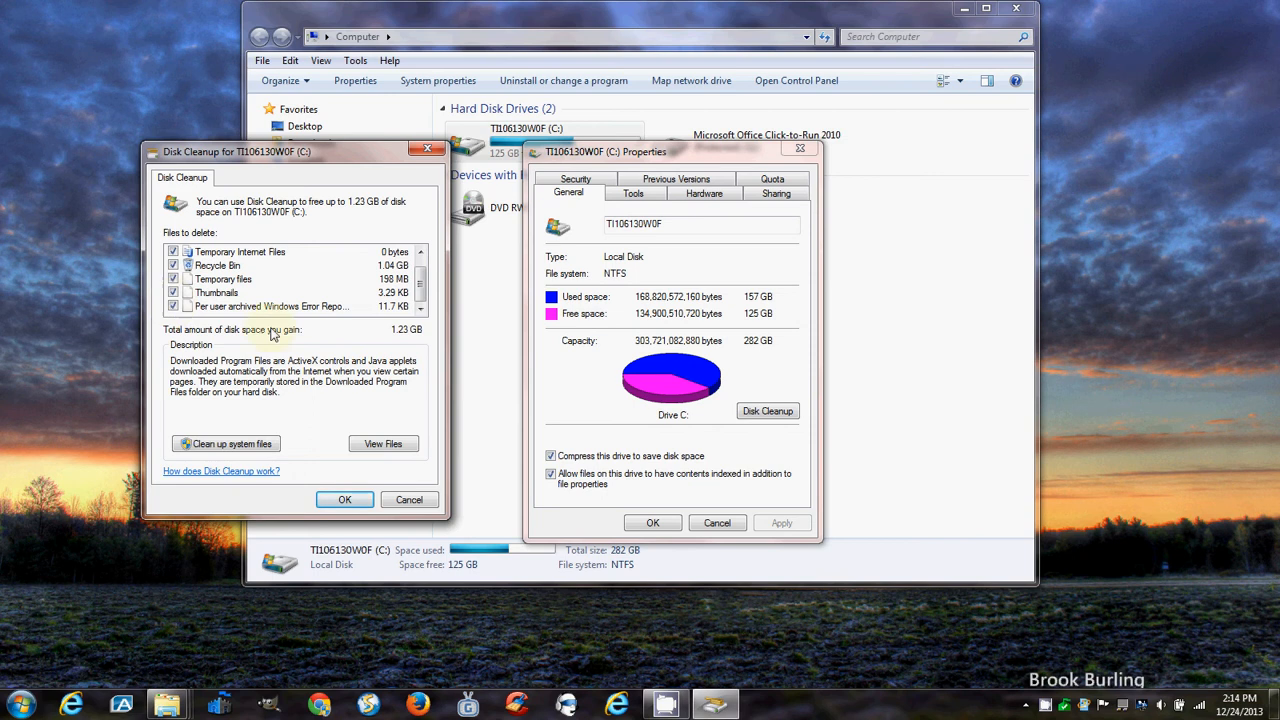
pyautogui.click(345, 500)
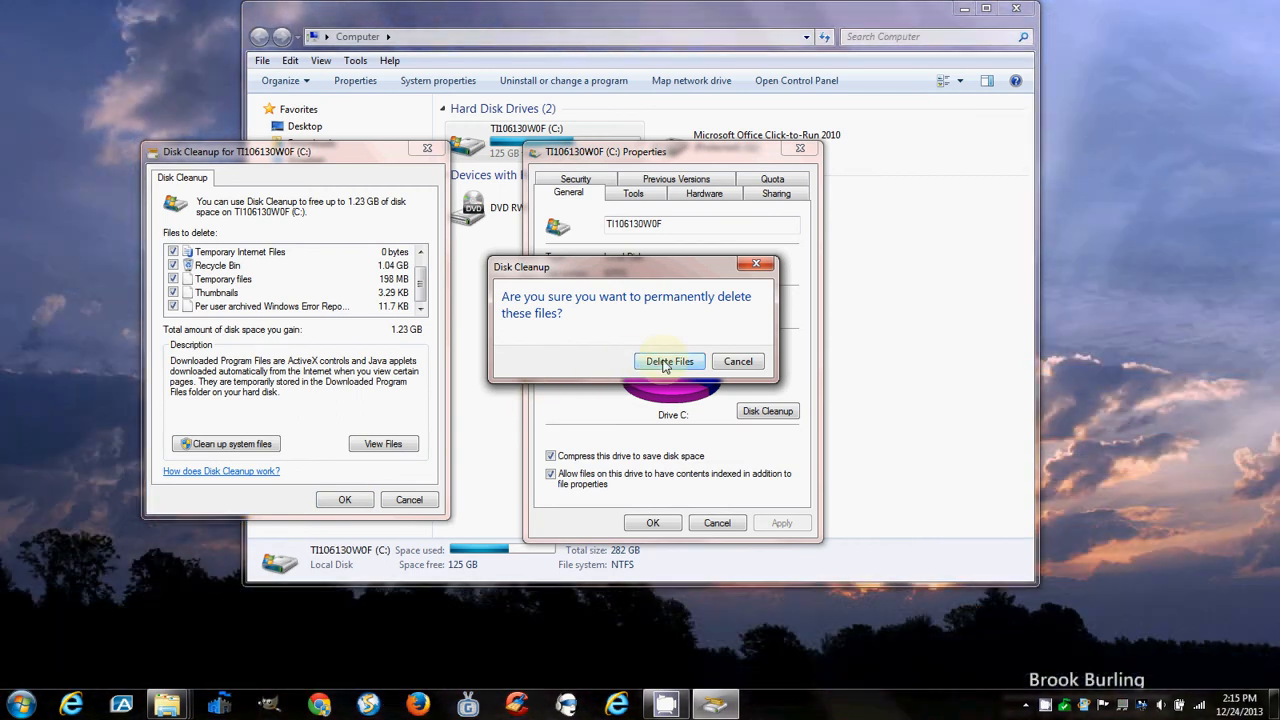
pyautogui.click(667, 362)
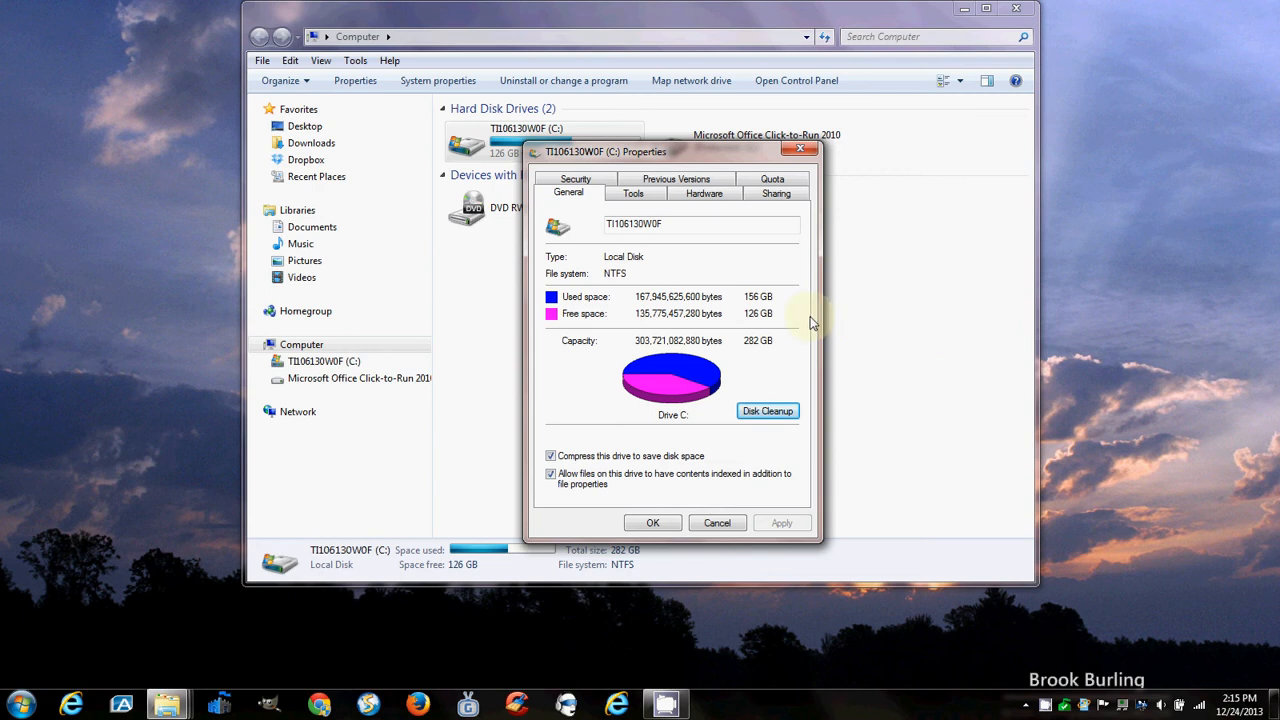
# View the C: drive's error-checking options without starting a check, and close the drive properties and Computer window
pyautogui.click(633, 196)
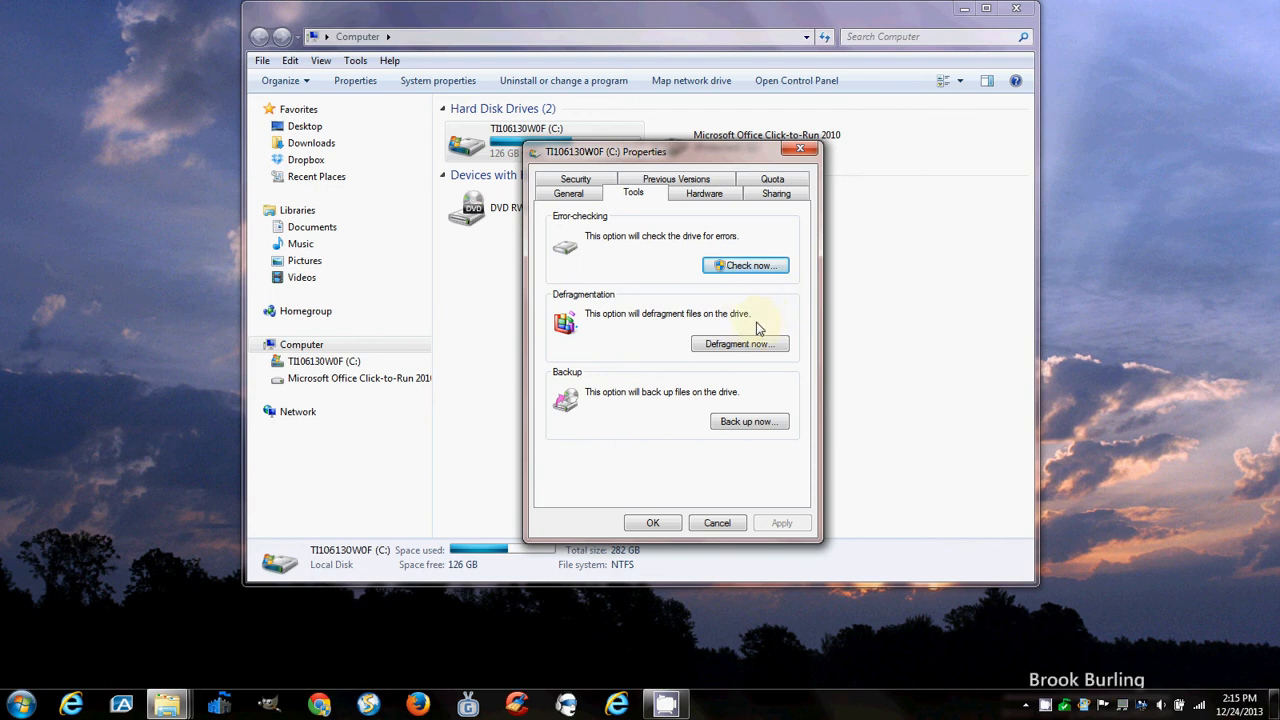
pyautogui.click(752, 266)
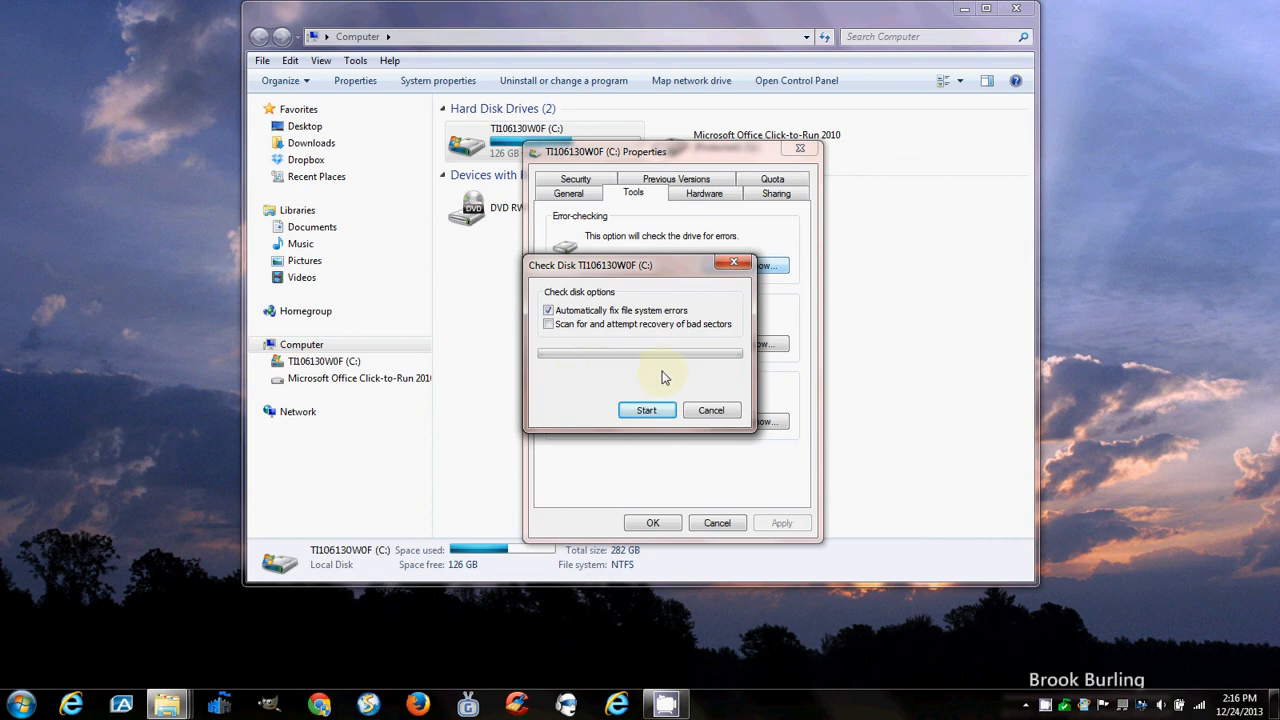
pyautogui.click(709, 409)
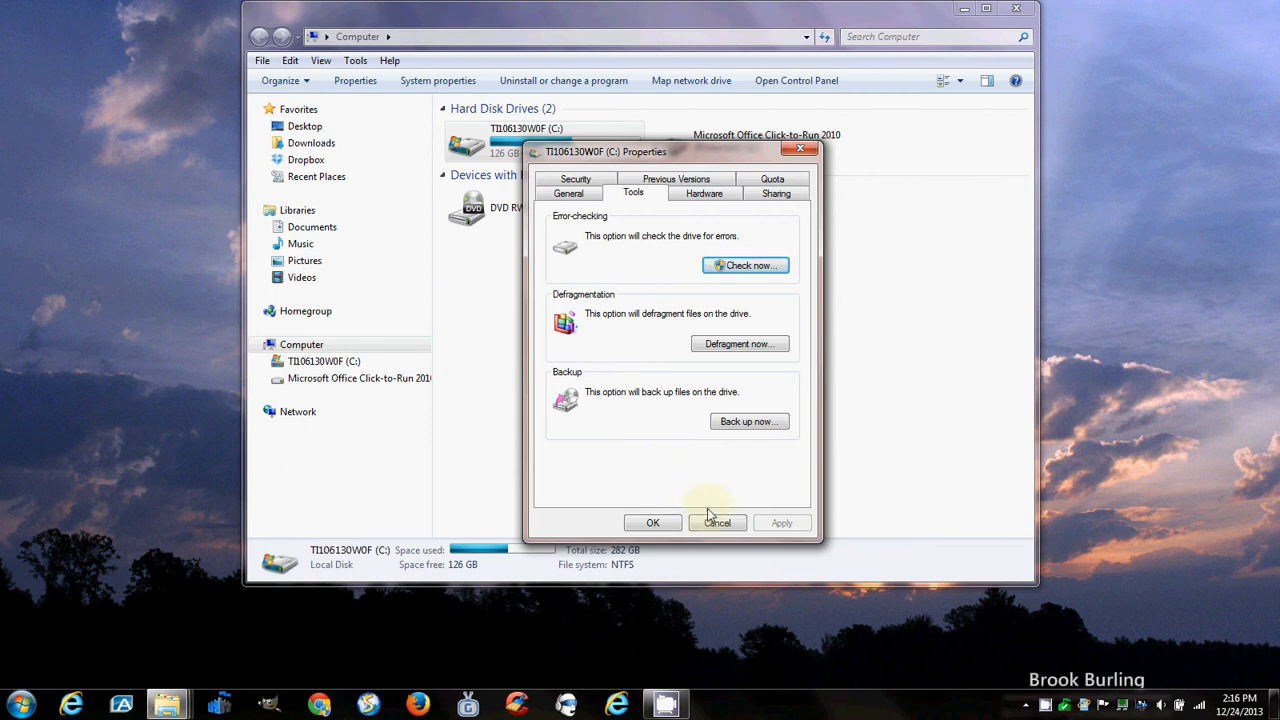
pyautogui.click(654, 523)
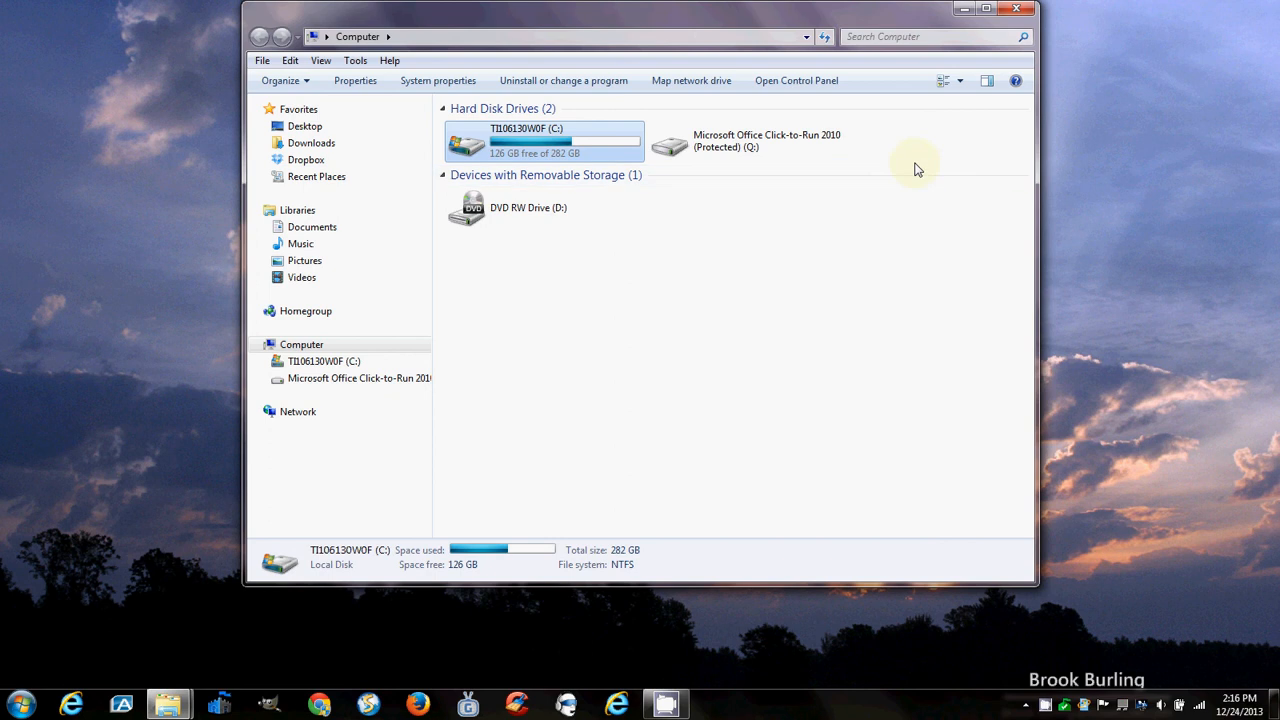
pyautogui.click(1016, 12)
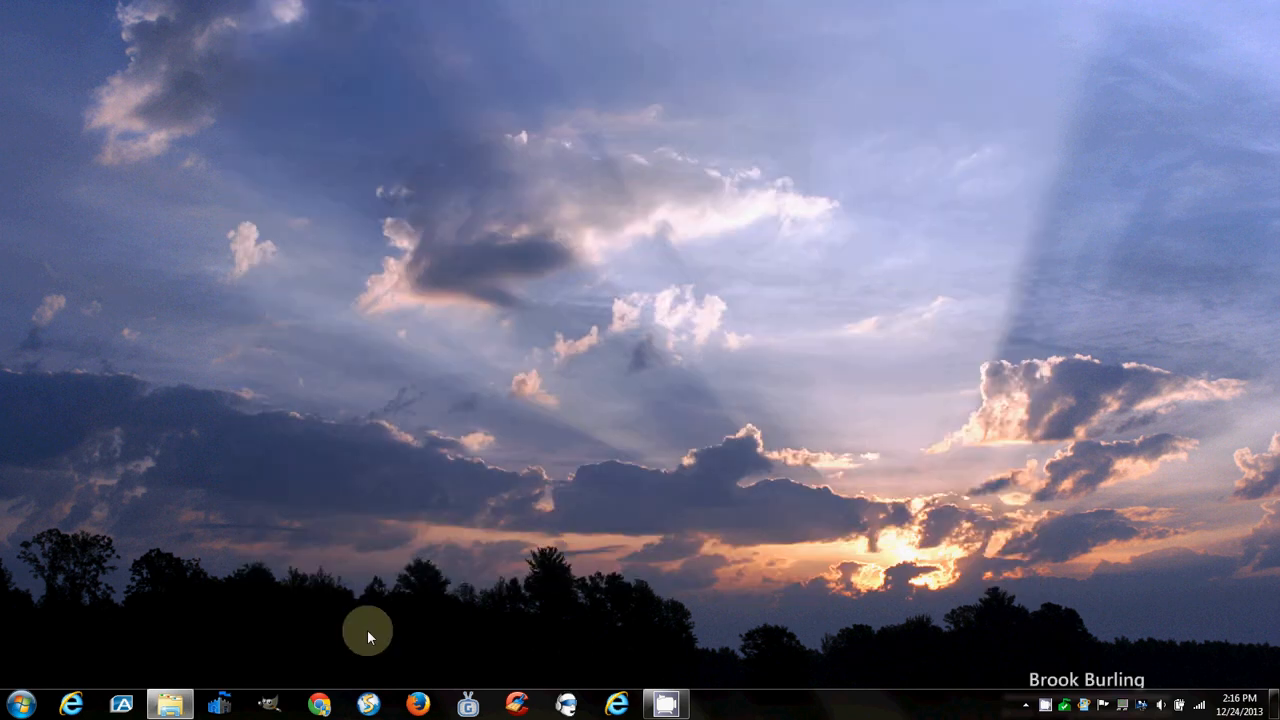
# Search for msconfig and launch the System Configuration utility
pyautogui.click(22, 706)
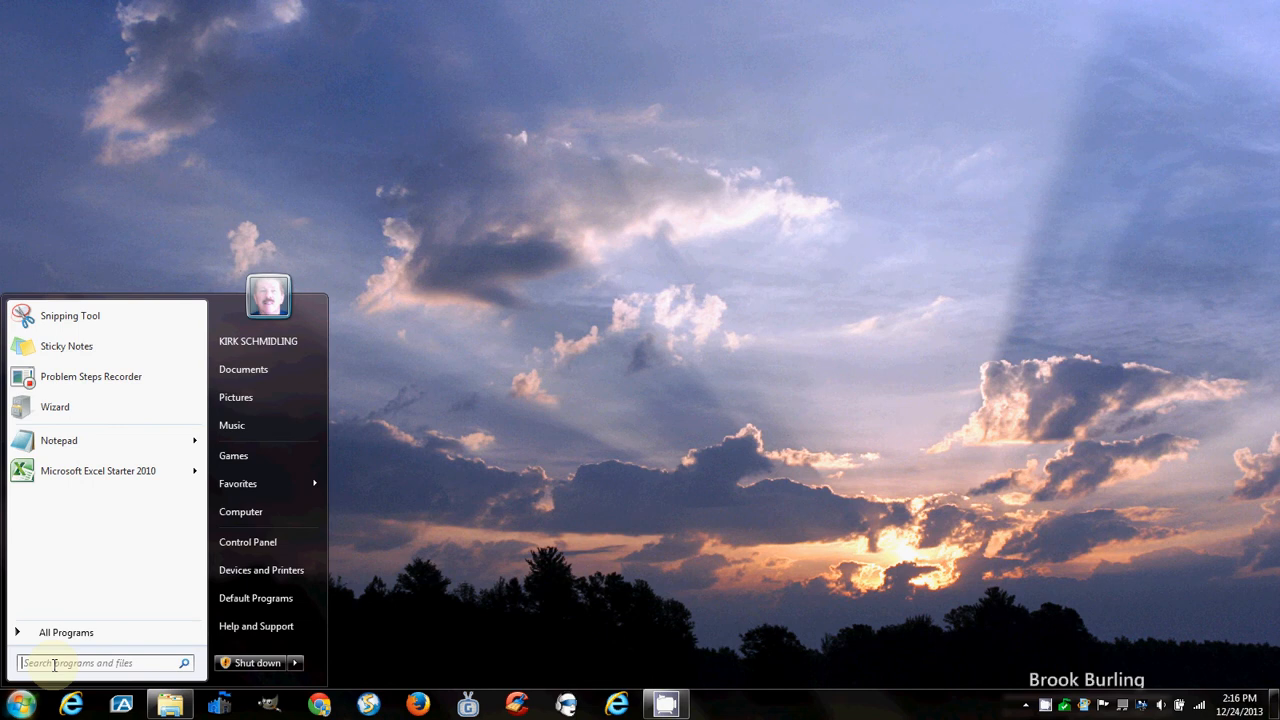
pyautogui.write('msc')
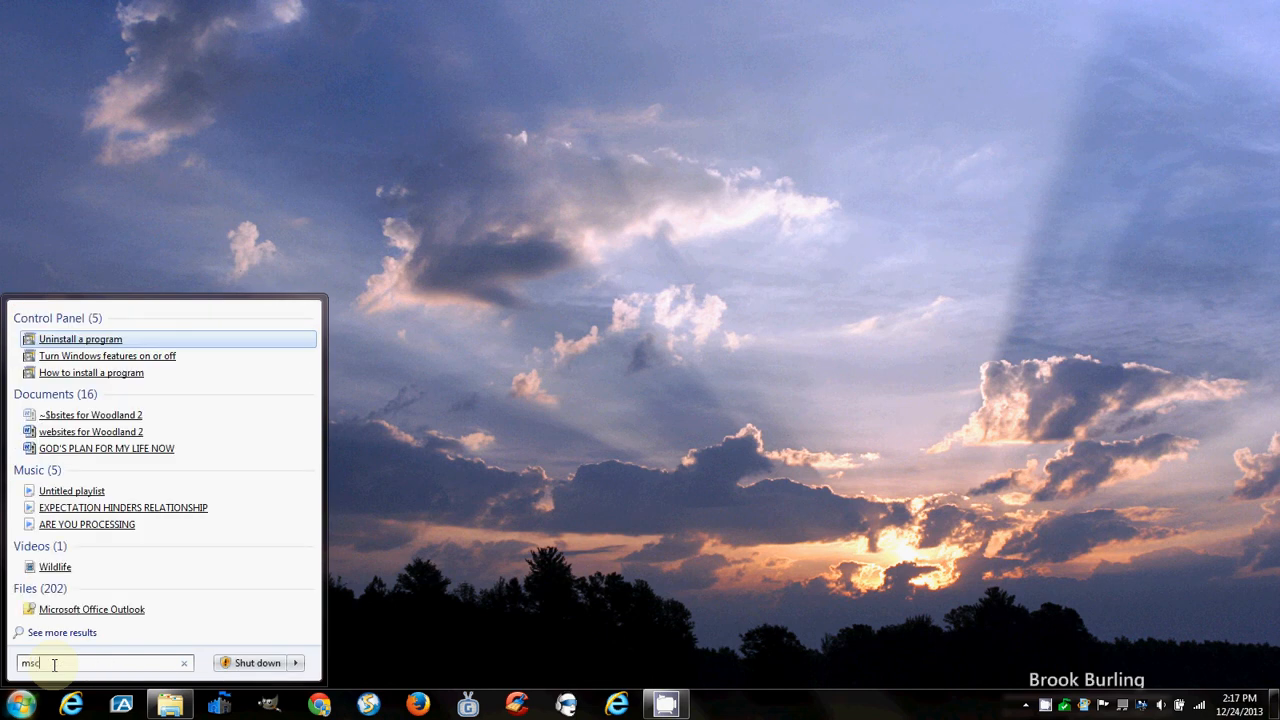
pyautogui.write('on')
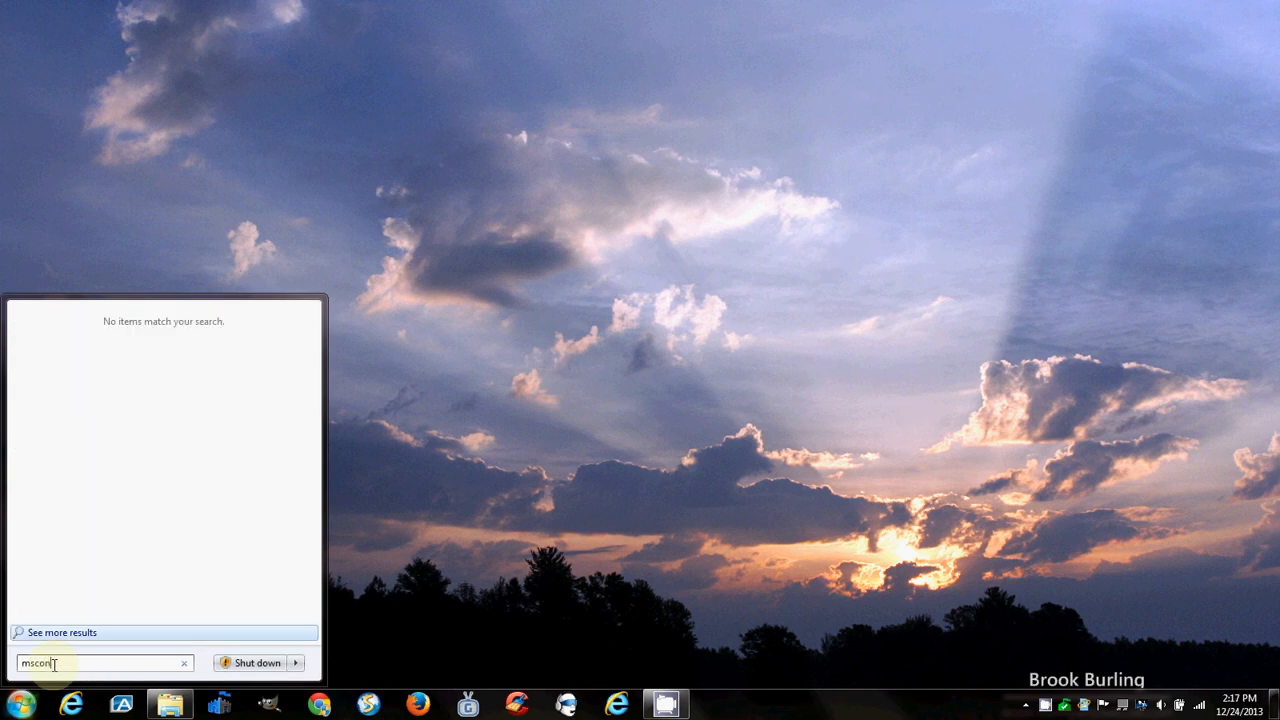
pyautogui.write('fig')
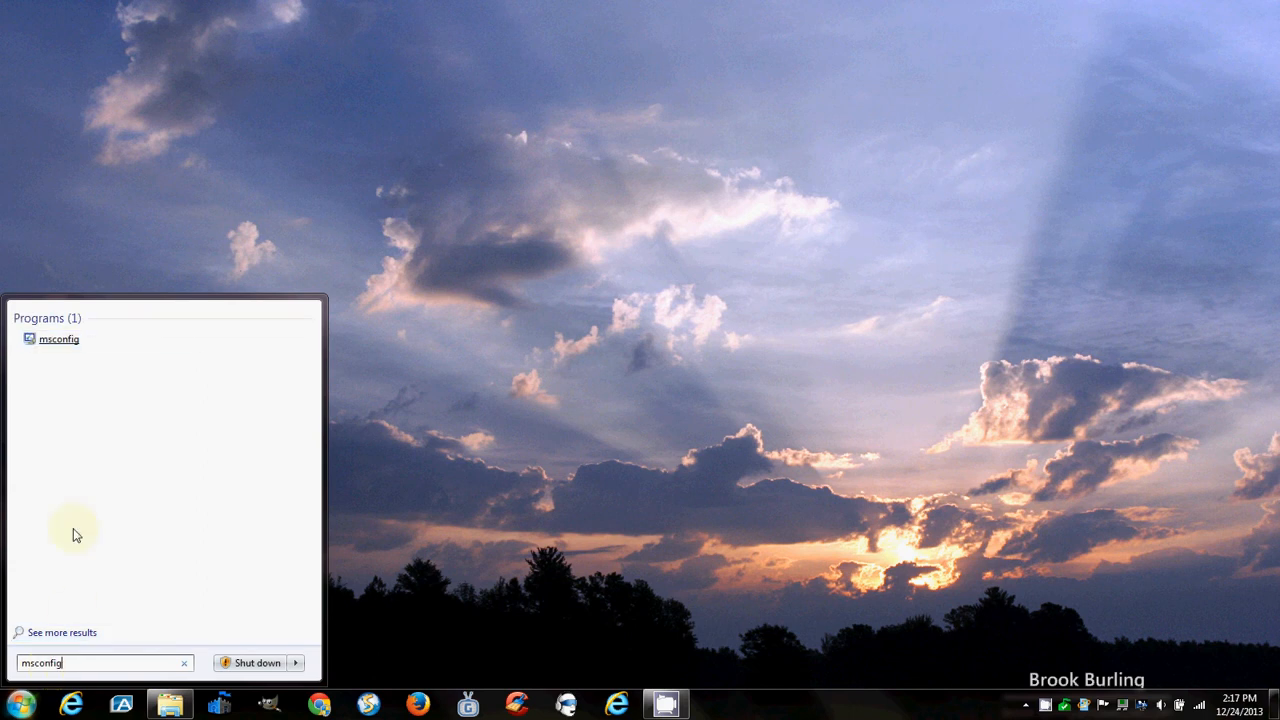
pyautogui.click(57, 341)
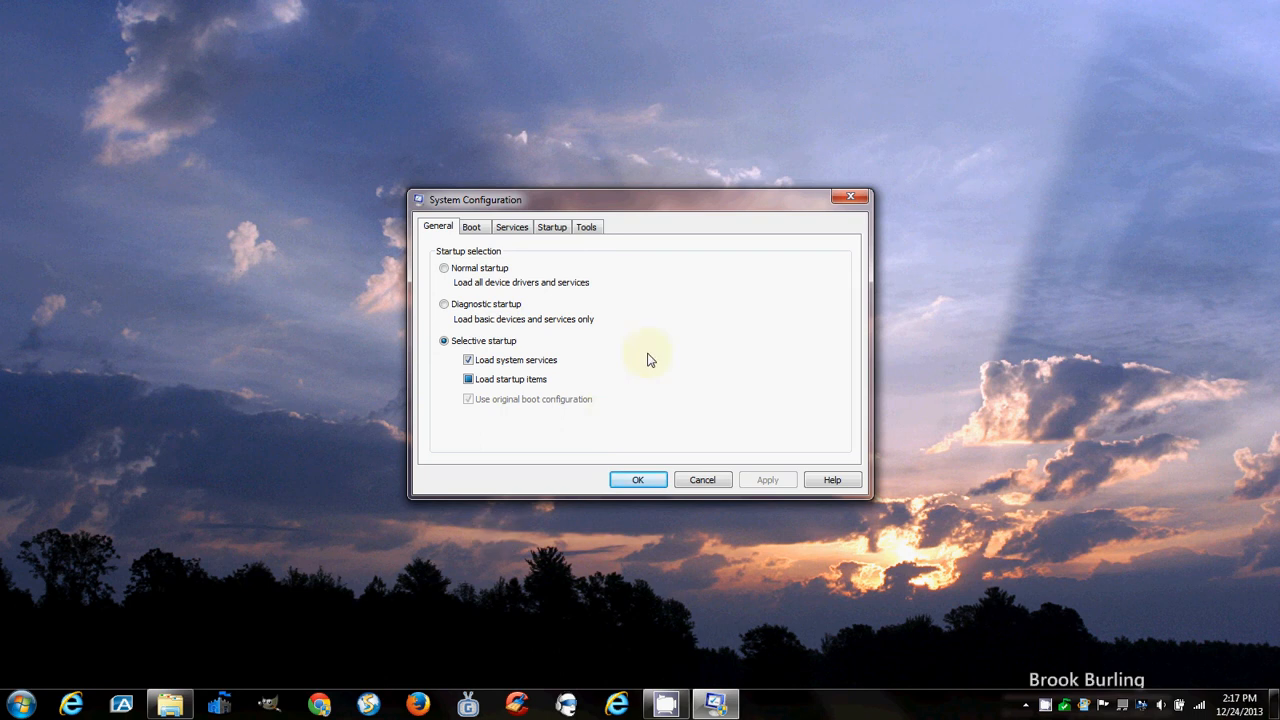
# Review the full list of startup items and which ones are enabled or disabled, and close System Configuration
pyautogui.click(552, 228)
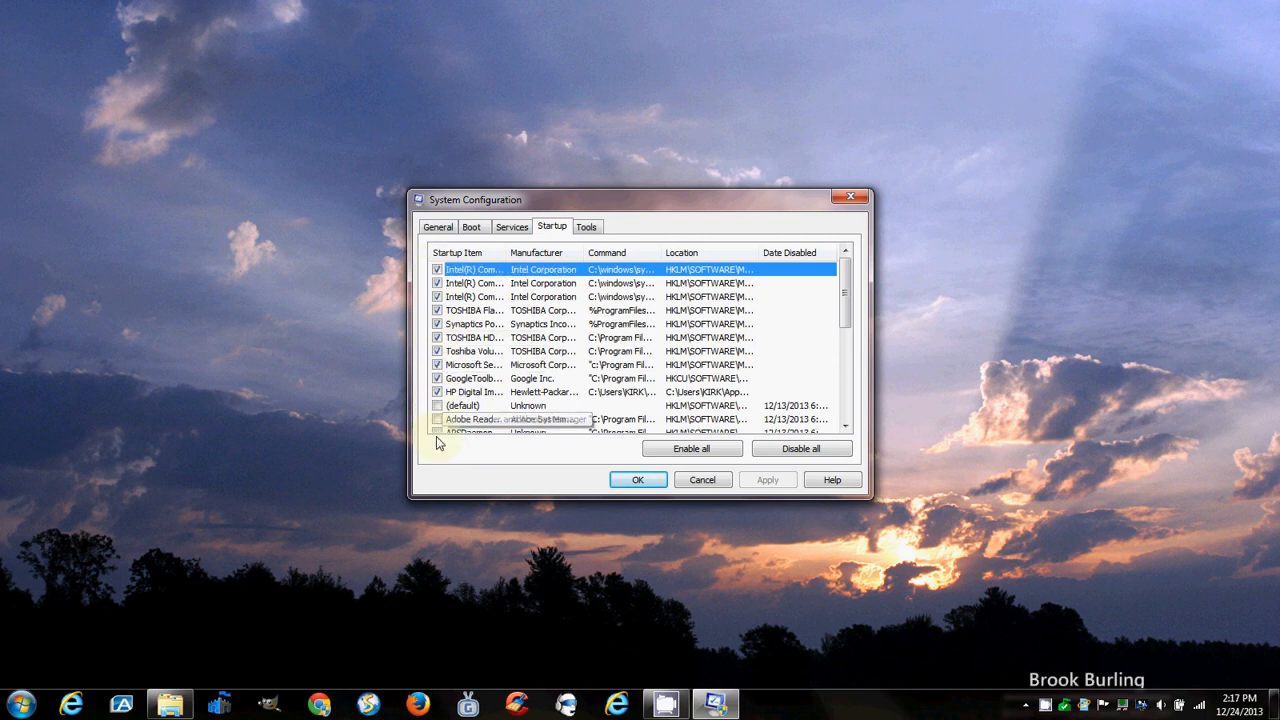
pyautogui.click(847, 426)
pyautogui.click(847, 426)
pyautogui.click(847, 426)
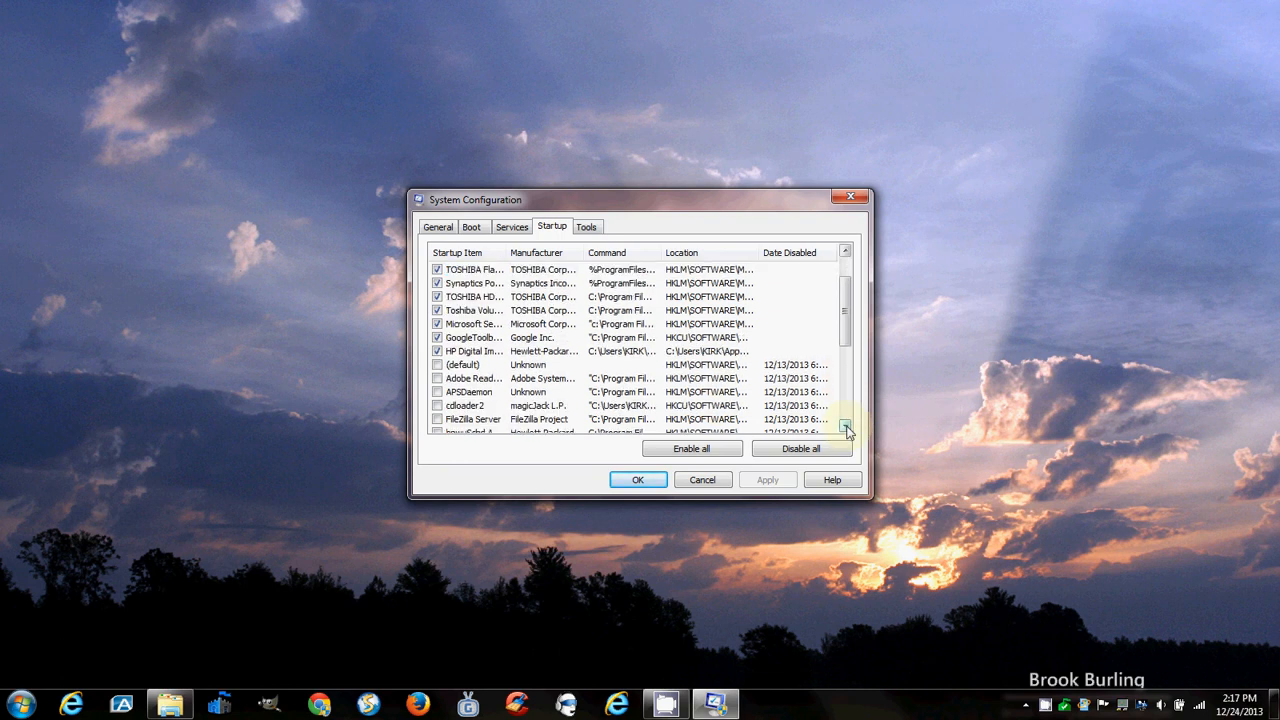
pyautogui.click(847, 427)
pyautogui.click(847, 428)
pyautogui.click(847, 428)
pyautogui.click(847, 428)
pyautogui.click(847, 428)
pyautogui.click(847, 428)
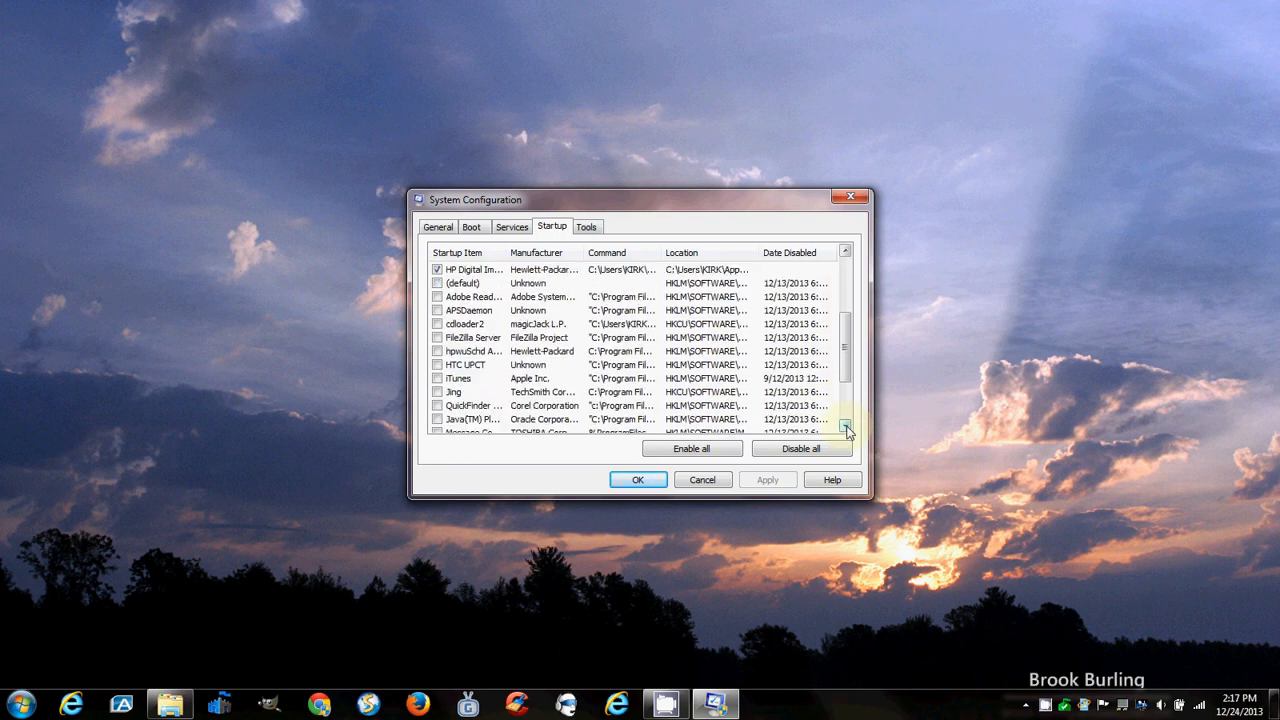
pyautogui.click(847, 429)
pyautogui.click(847, 429)
pyautogui.click(847, 429)
pyautogui.click(847, 429)
pyautogui.click(847, 429)
pyautogui.click(847, 429)
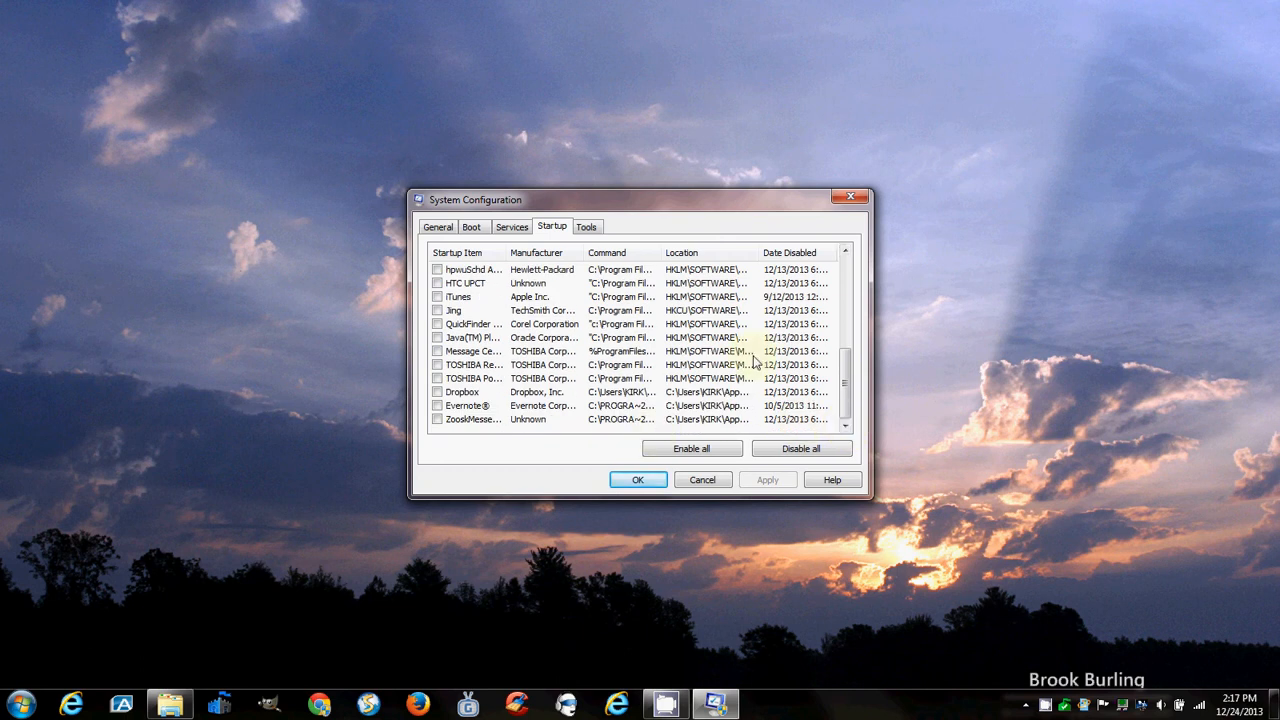
pyautogui.click(848, 253)
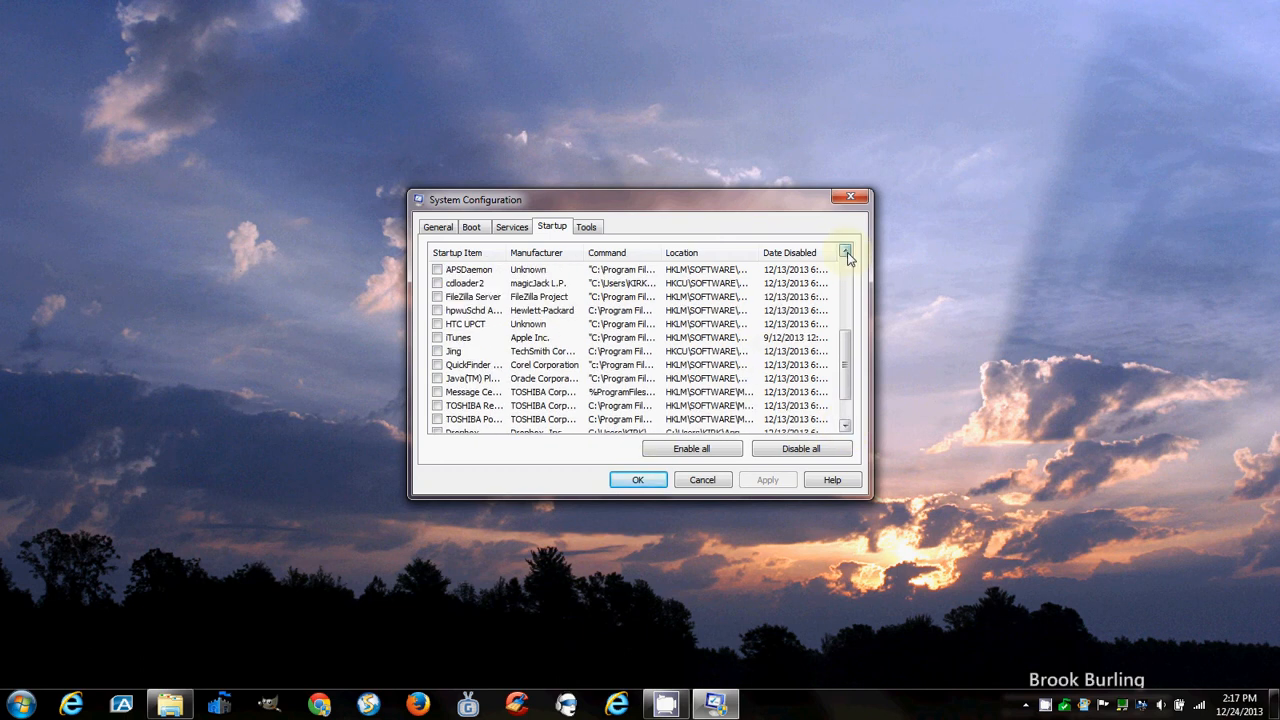
pyautogui.click(848, 253)
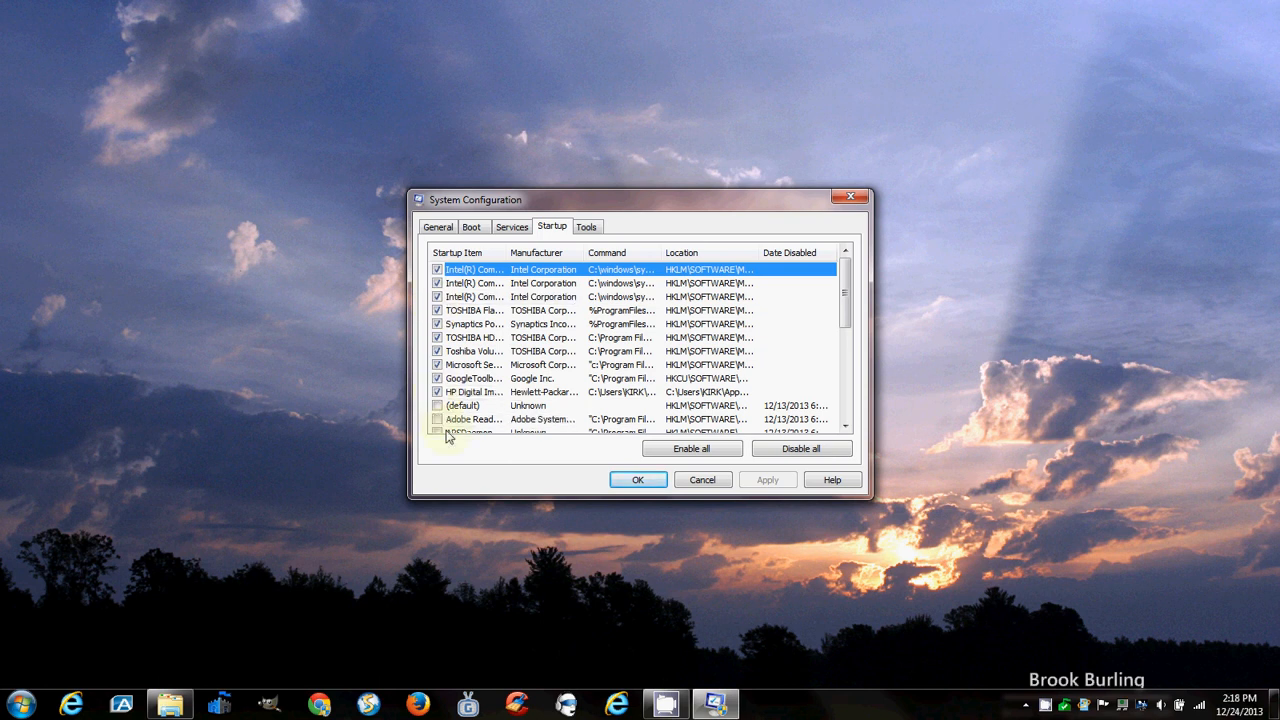
pyautogui.click(638, 480)
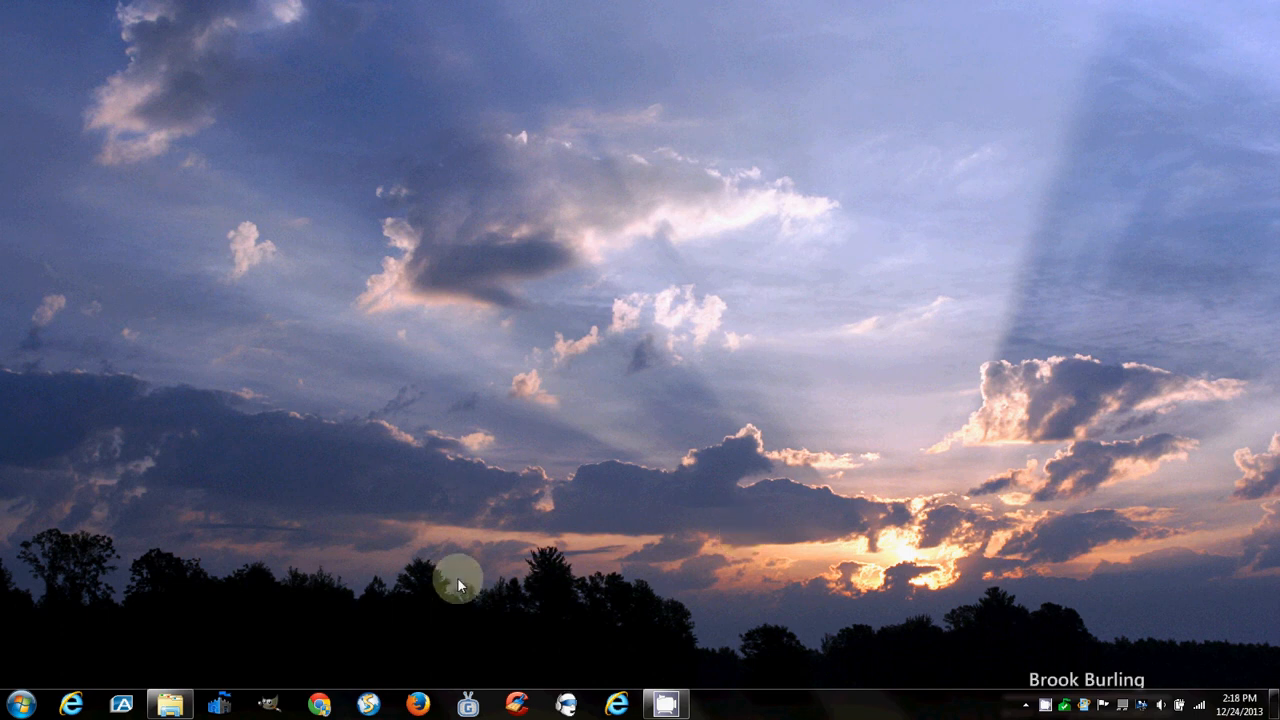
# Open the list of installed programs in Control Panel, look through its entries, and close the window
pyautogui.click(22, 704)
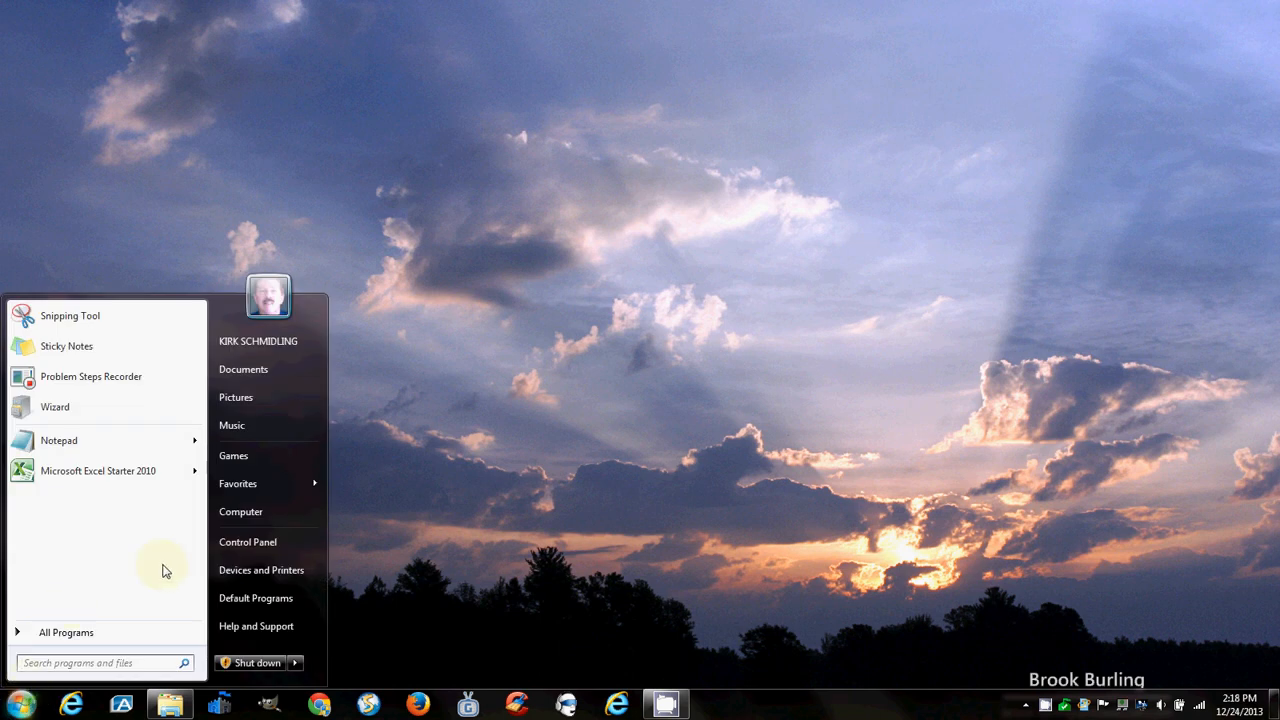
pyautogui.click(241, 545)
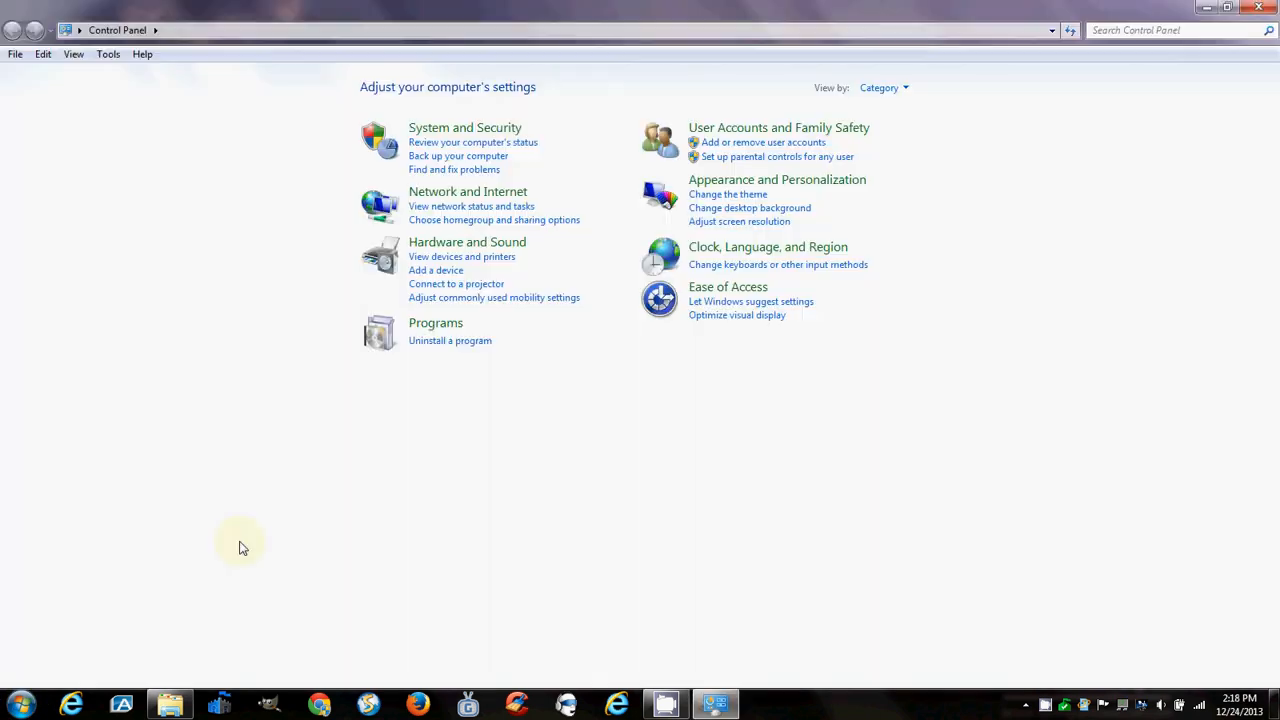
pyautogui.click(440, 342)
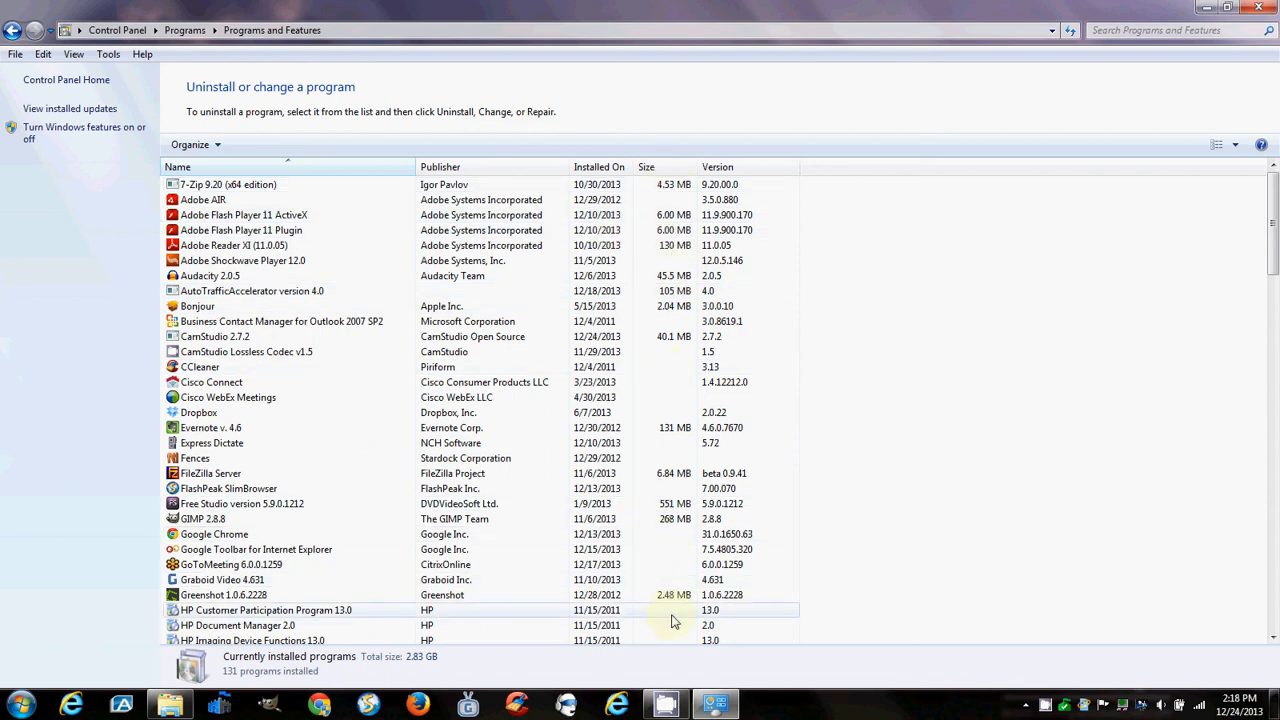
pyautogui.click(1273, 638)
pyautogui.moveTo(1273, 638); pyautogui.dragTo(1273, 638)
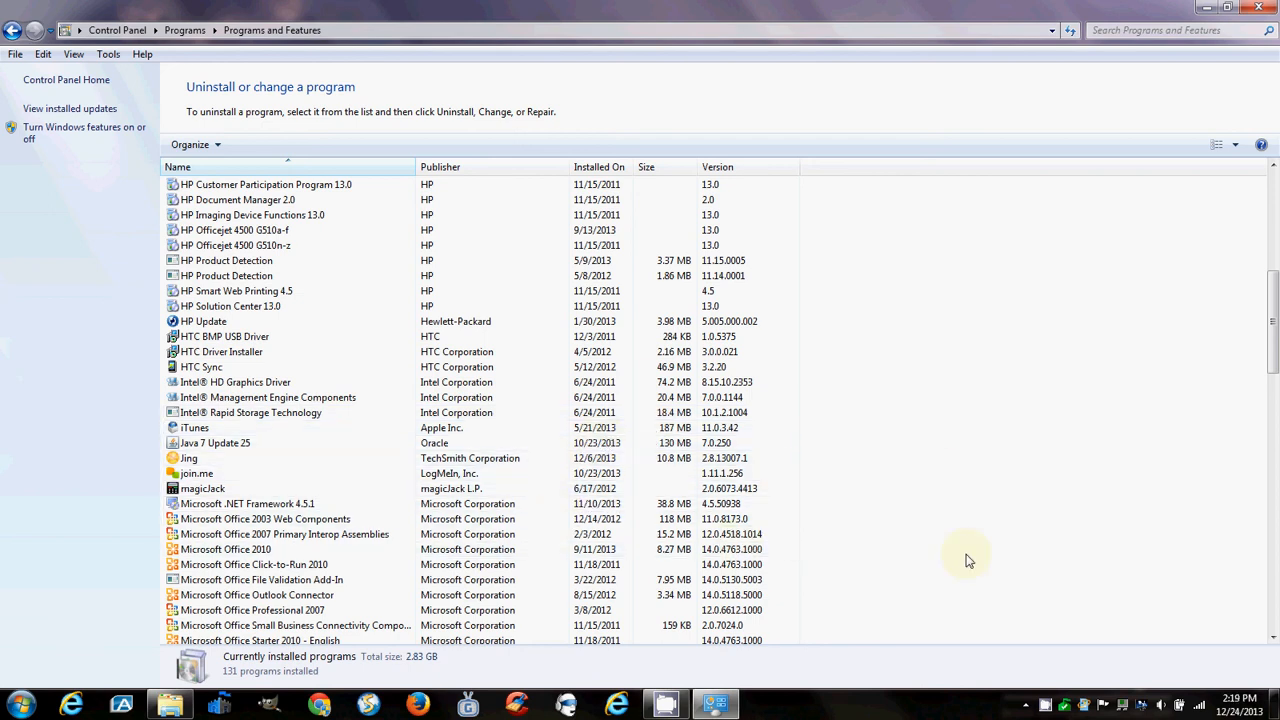
pyautogui.click(1272, 637)
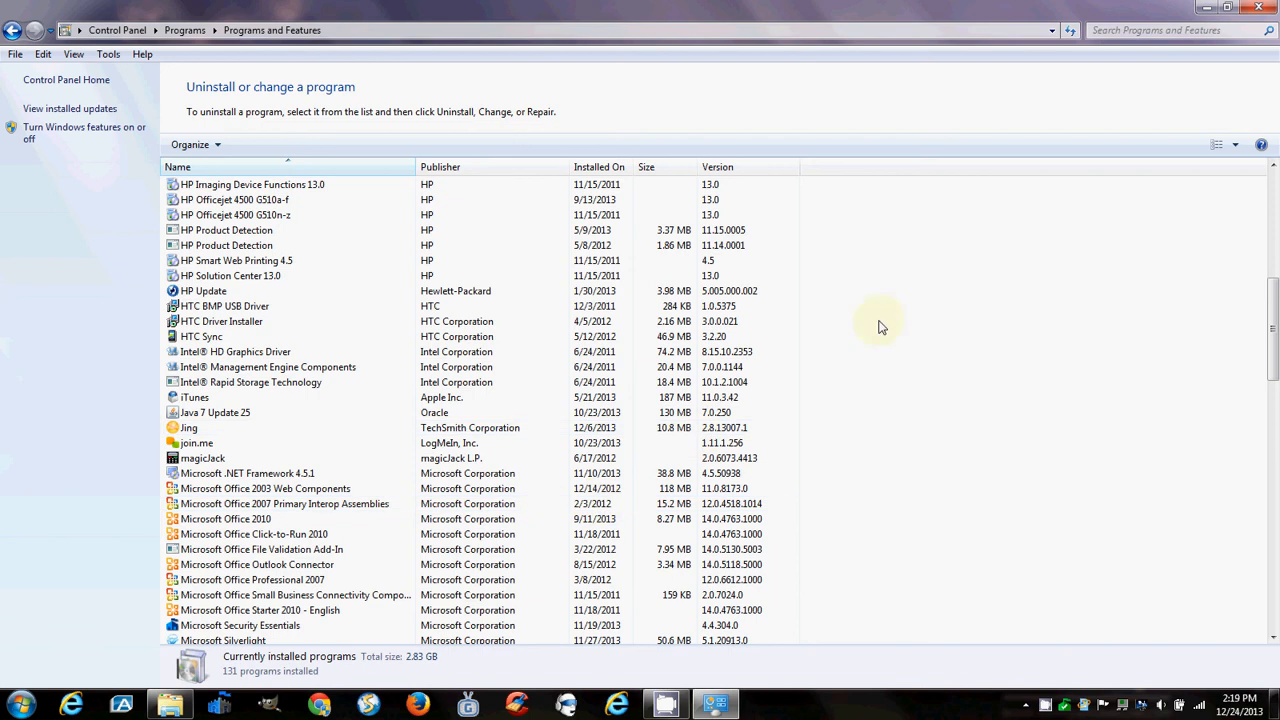
pyautogui.click(1259, 8)
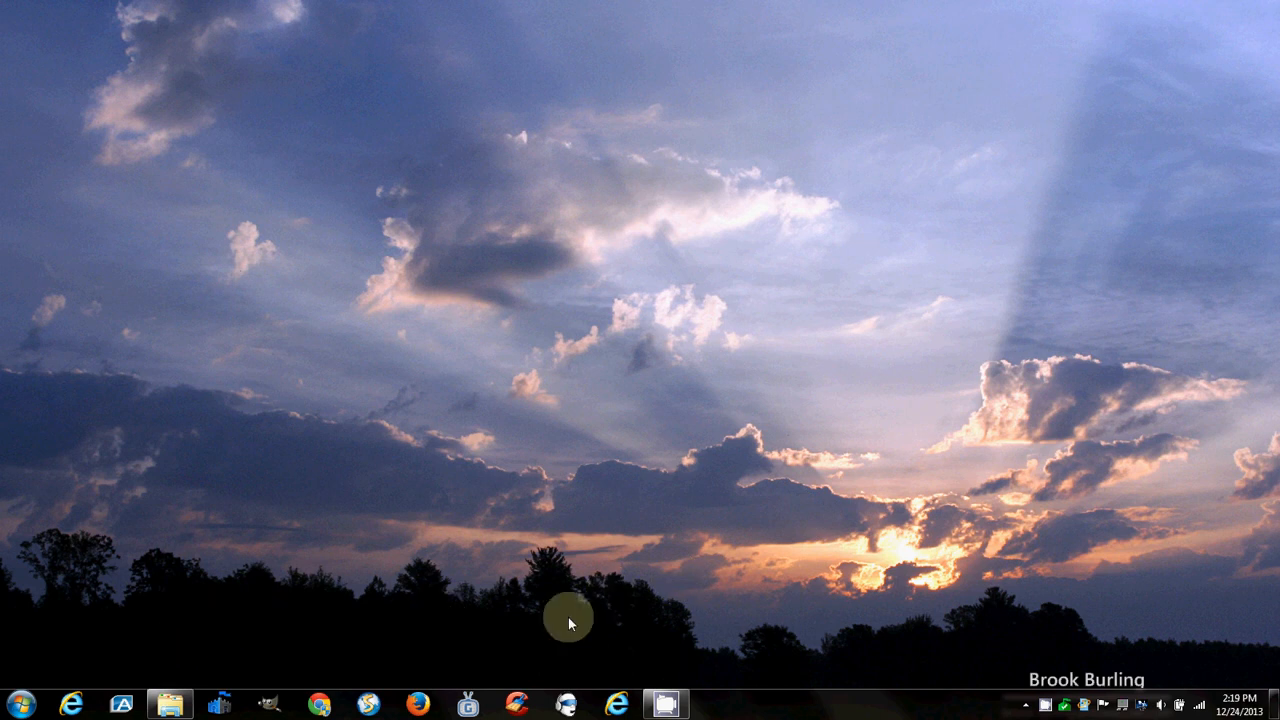
pyautogui.rightClick(1044, 707)
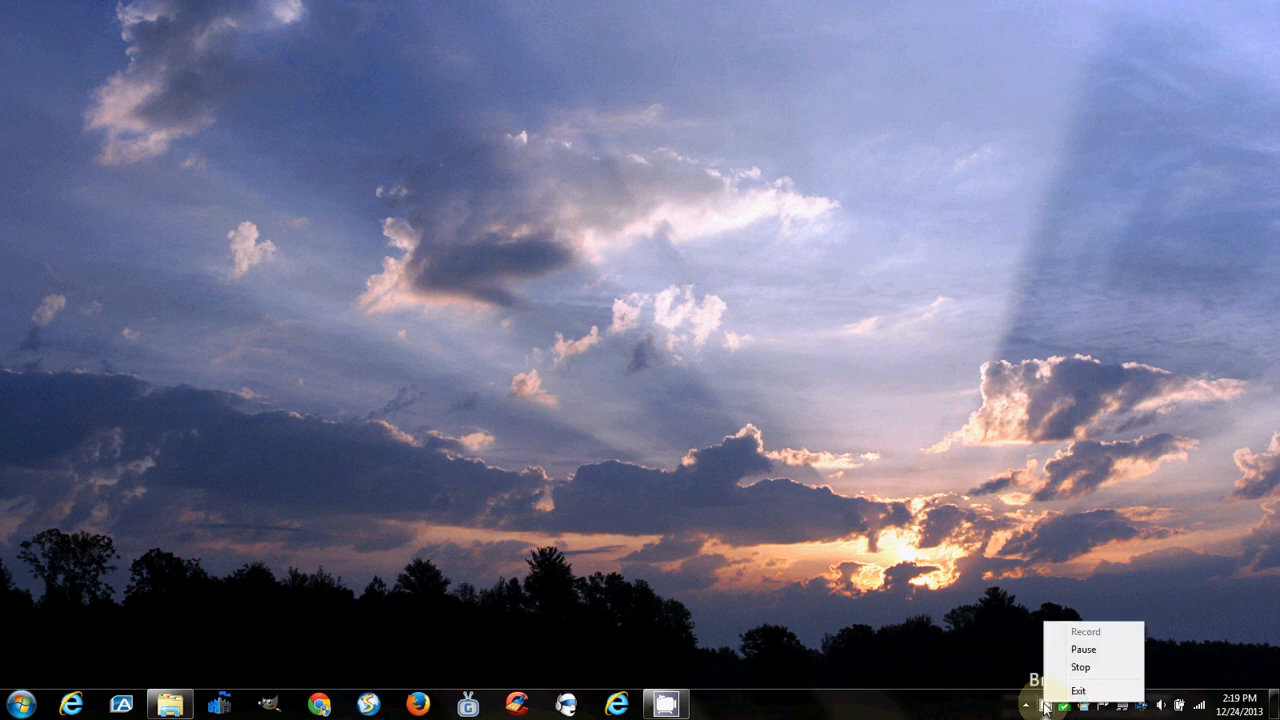